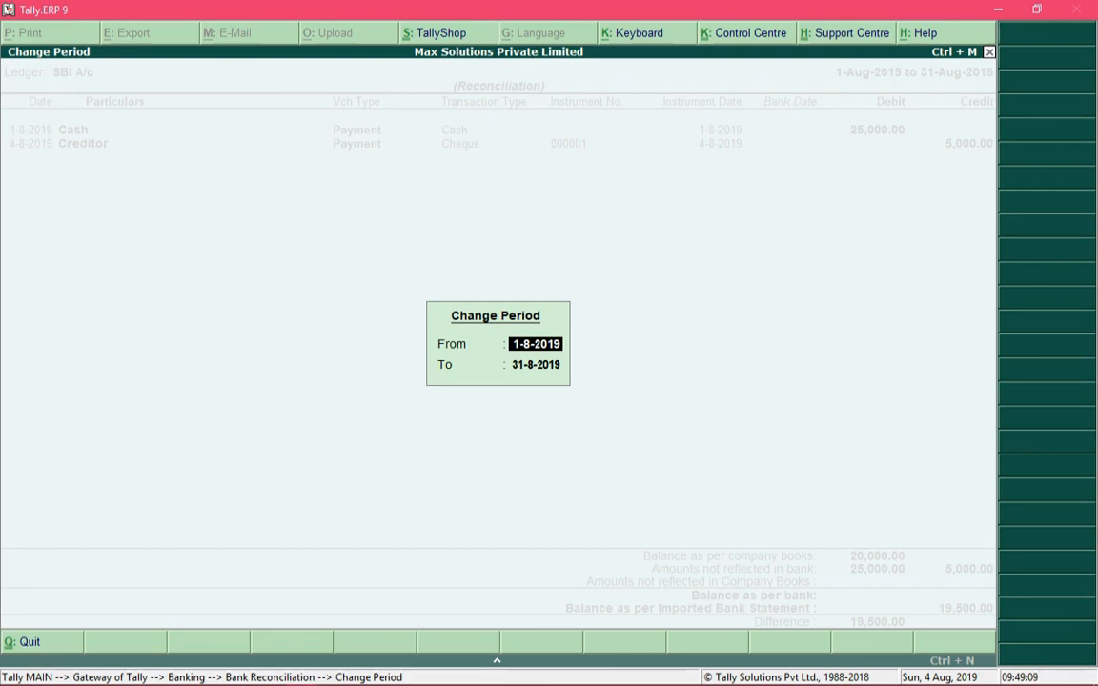
# Set the SBI A/c bank reconciliation period from 1-8-2019 to 31-8-2019
pyautogui.press('Return')
pyautogui.press('Return')
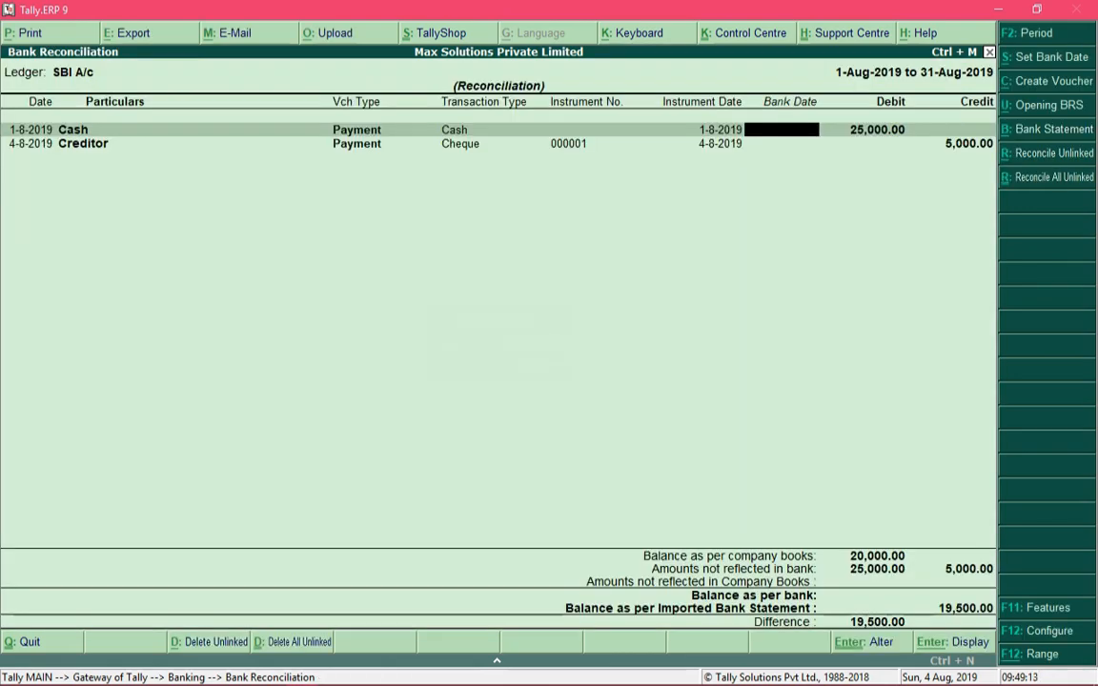
pyautogui.press('Down')
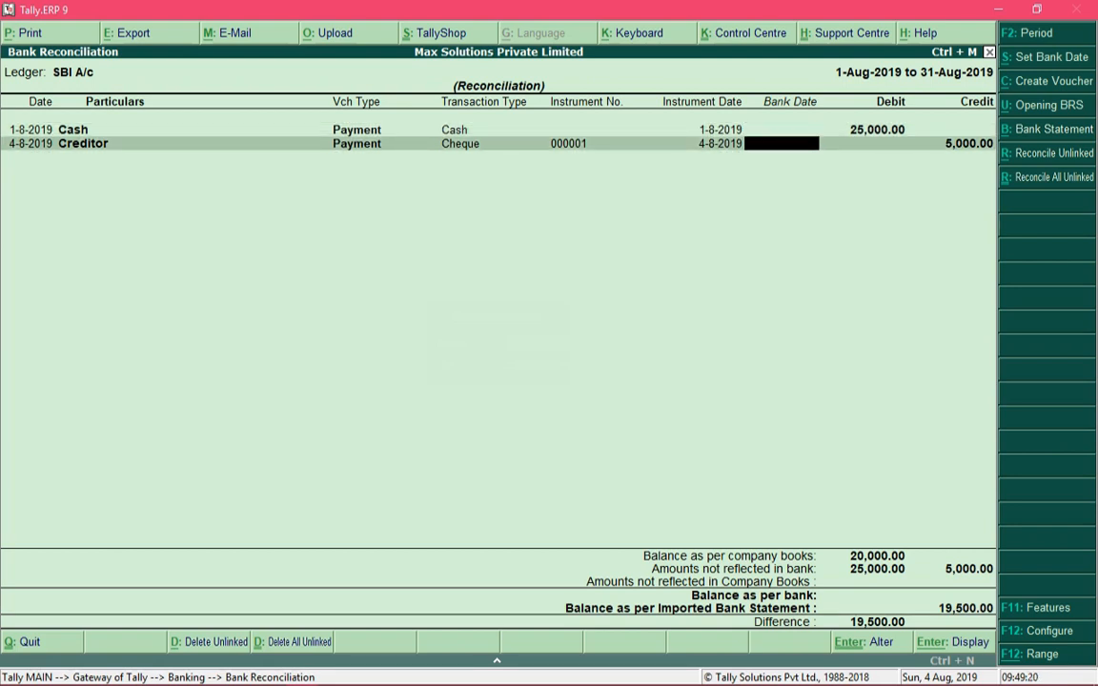
pyautogui.press('Up')
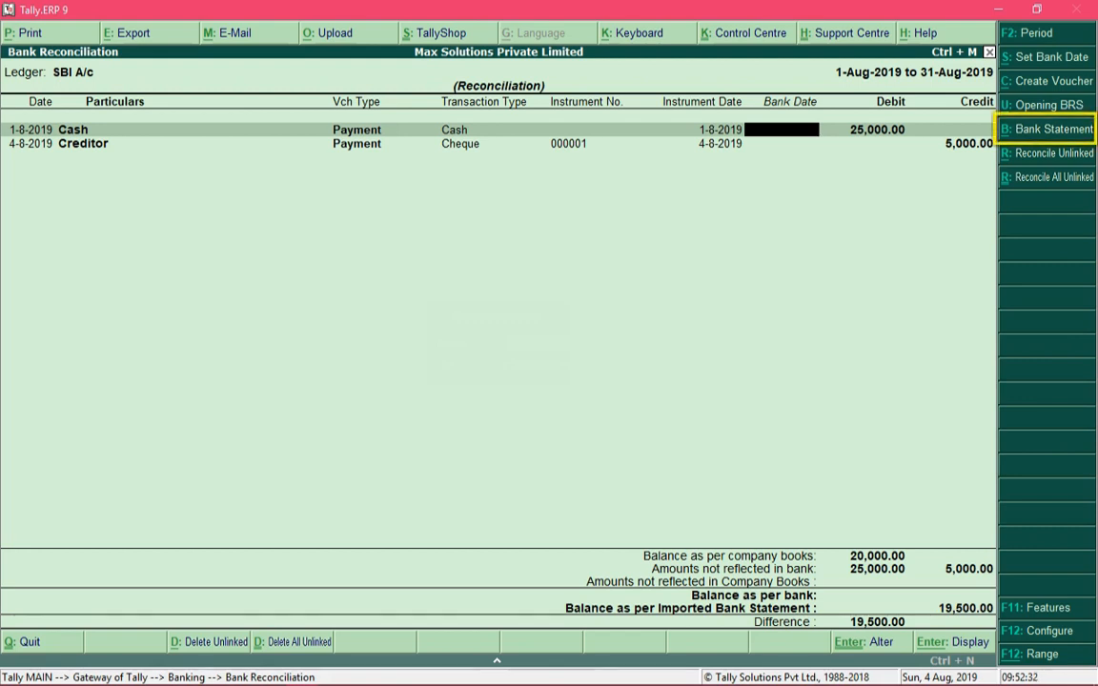
# Start a bank statement import and set the source directory to d:
pyautogui.hotkey('alt', 'b')
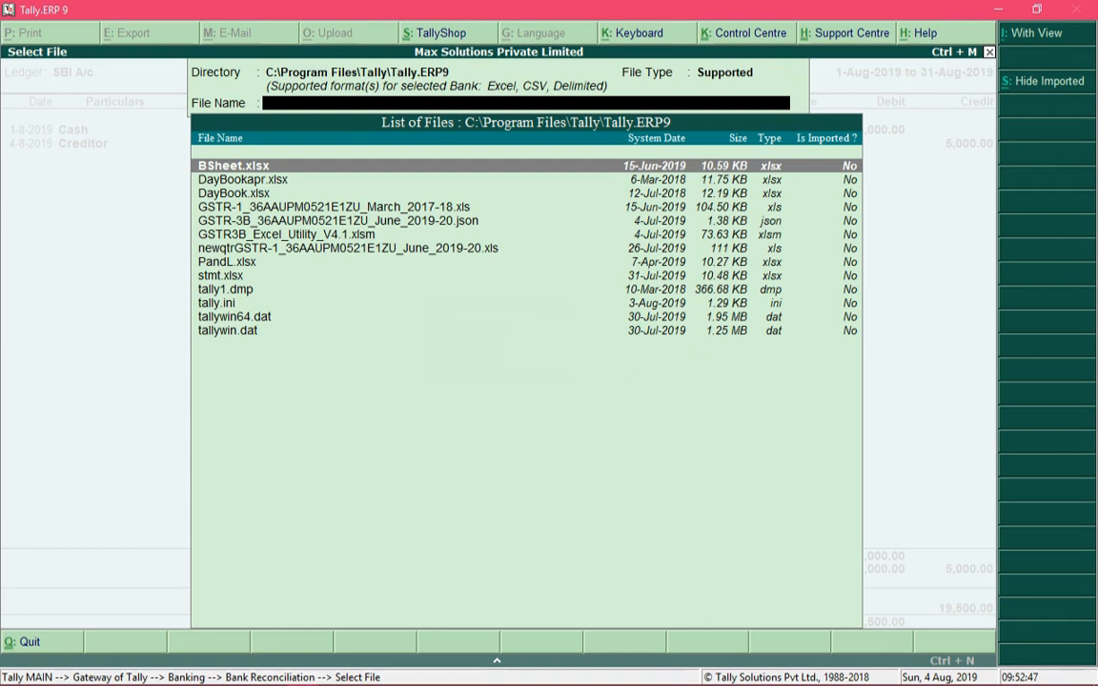
pyautogui.press('BackSpace')
pyautogui.press('BackSpace')
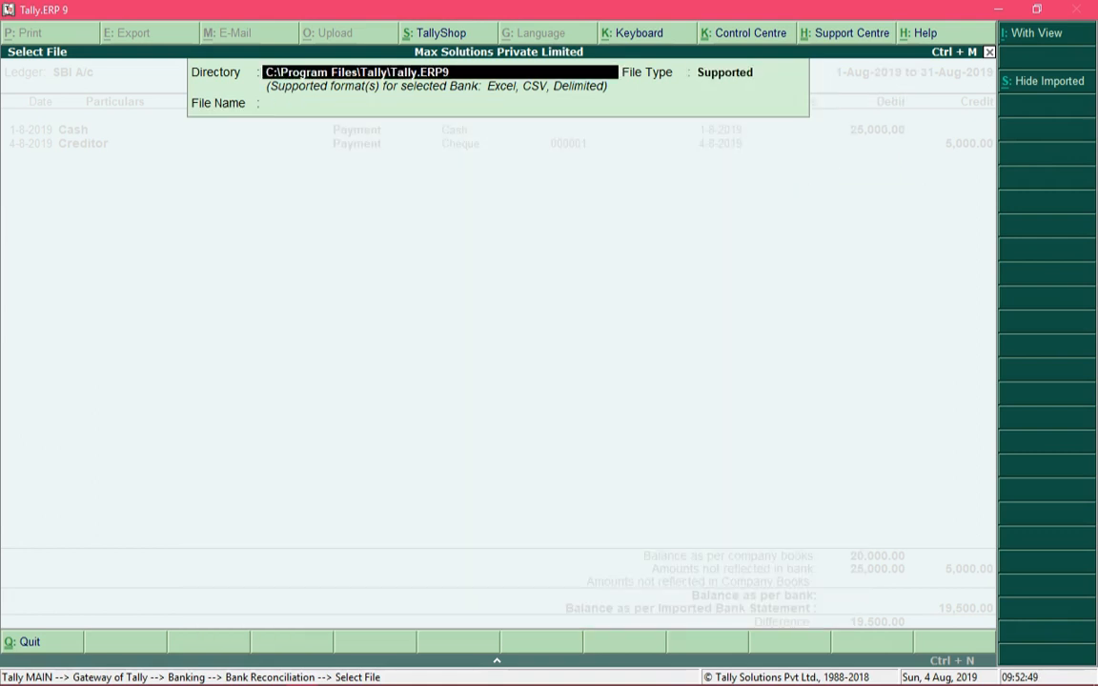
pyautogui.write('d:')
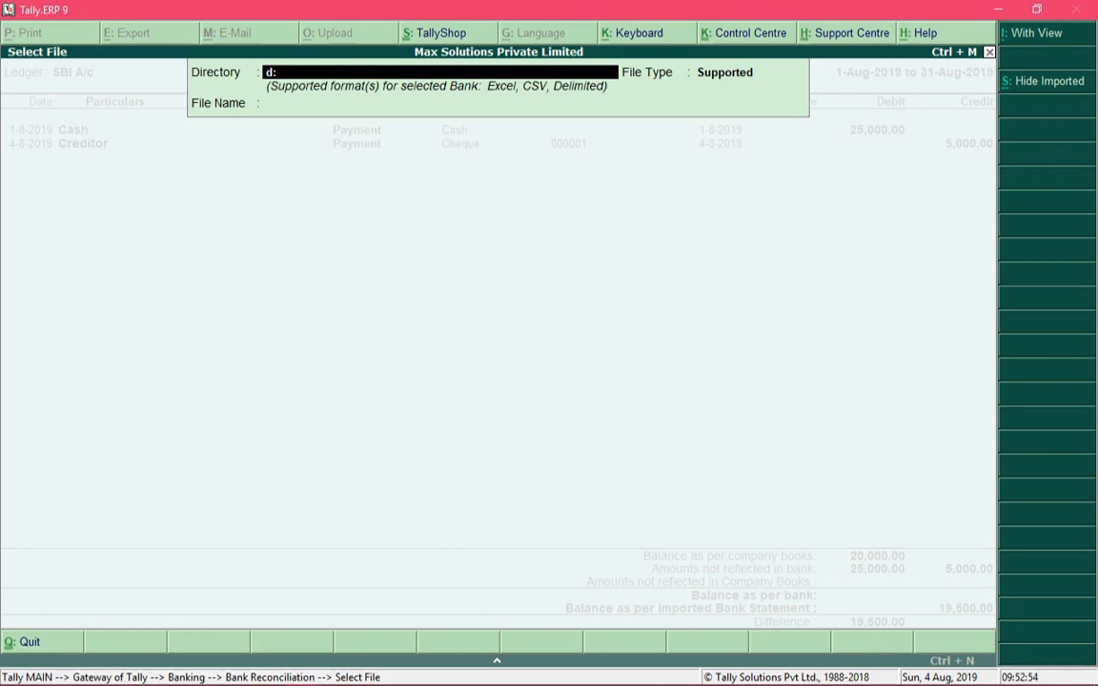
pyautogui.press('Return')
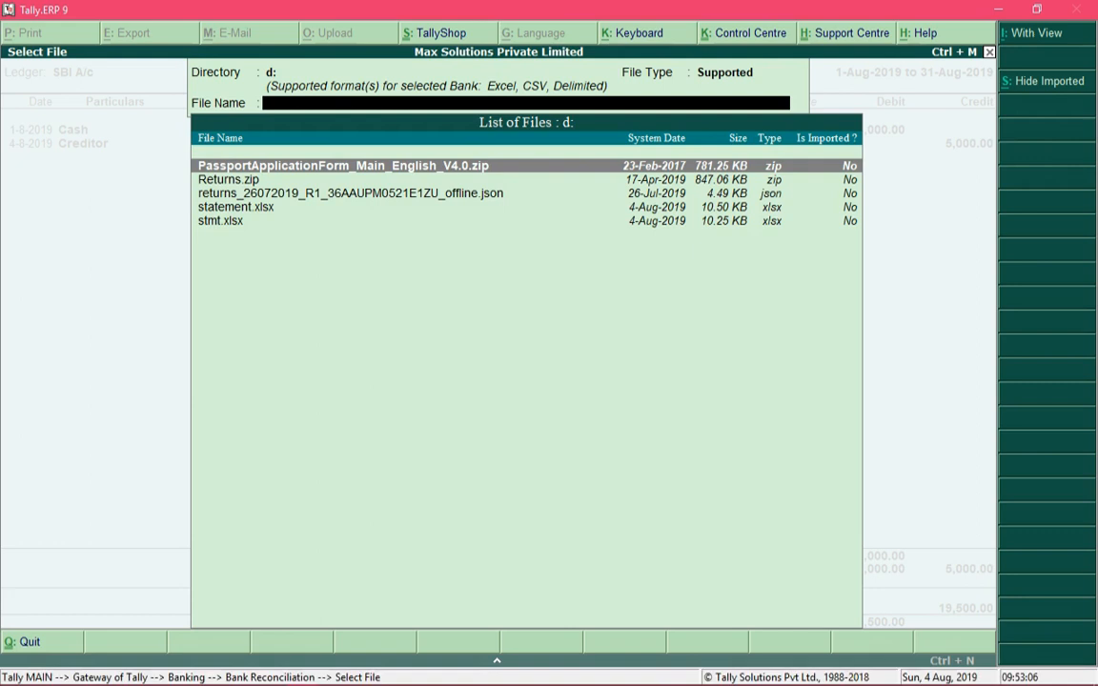
# Import the bank statement file stmt.xlsx and return to the reconciliation
pyautogui.press('Down')
pyautogui.press('Down')
pyautogui.press('Down')
pyautogui.press('Down')
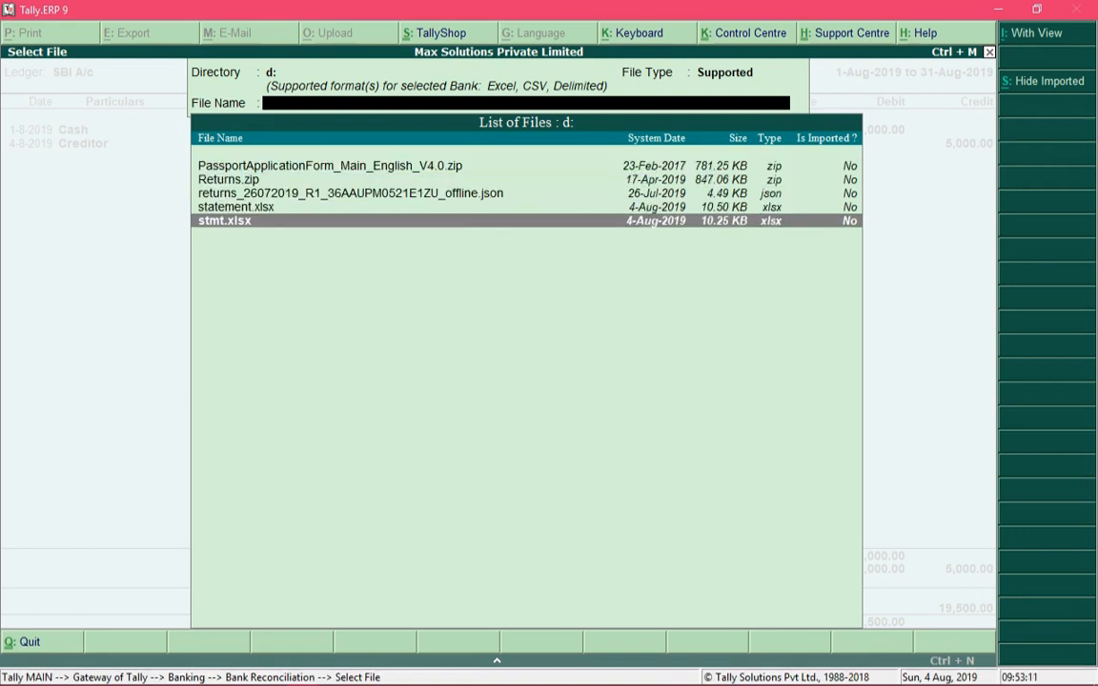
pyautogui.press('Return')
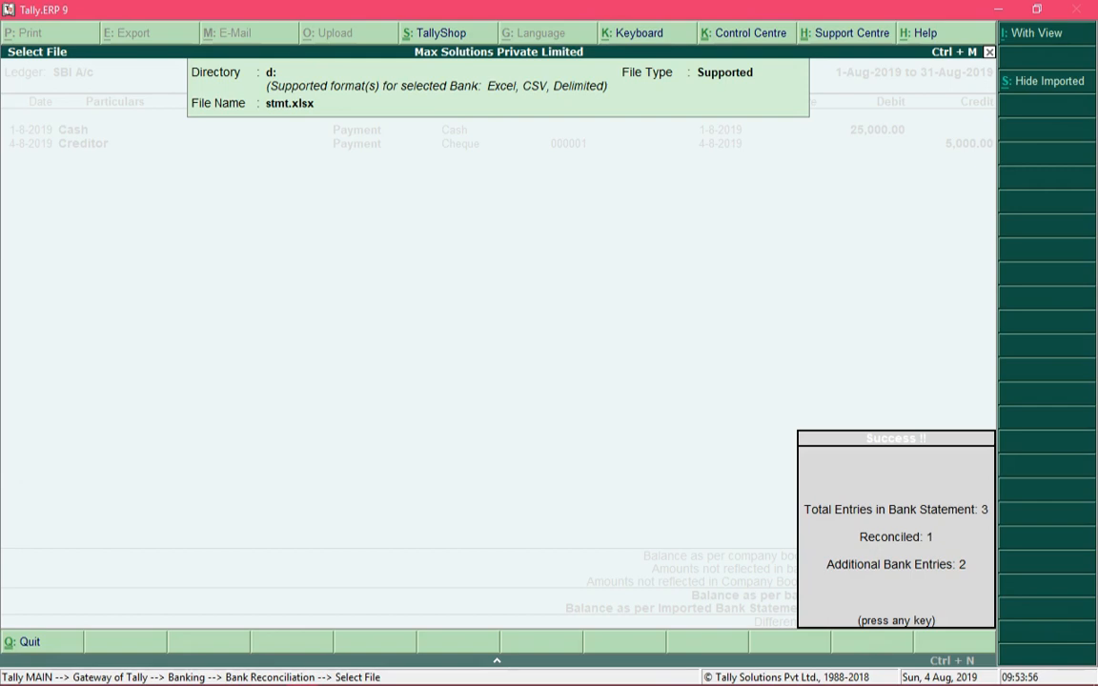
pyautogui.press('Return')
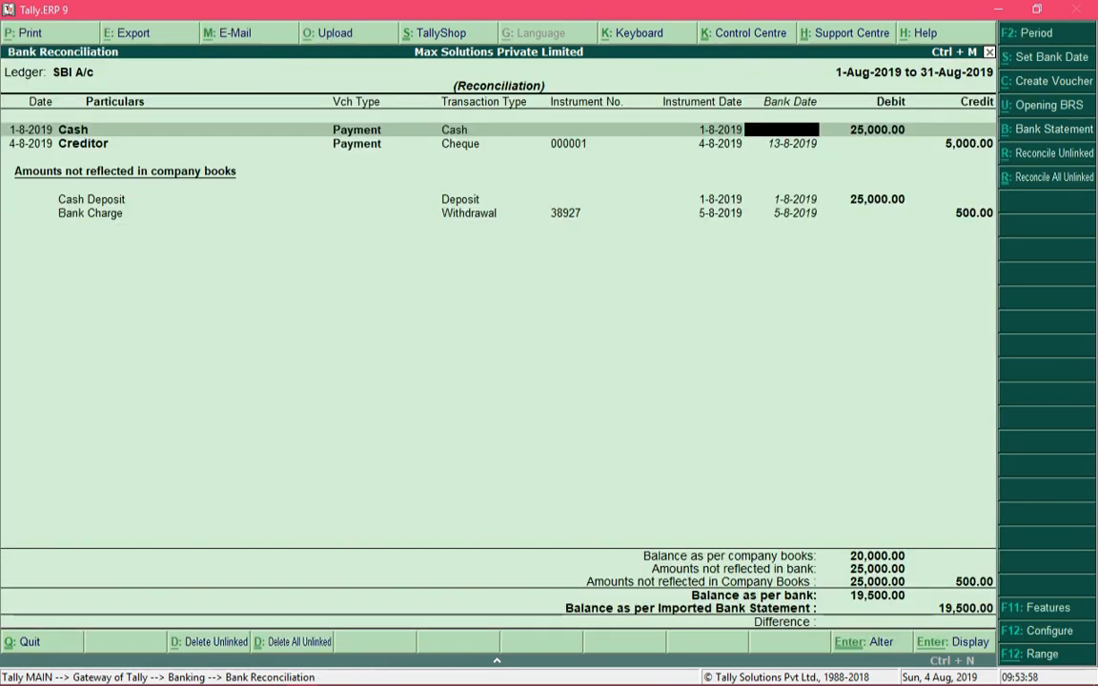
# List the unreconciled company transactions that match the Cash Deposit bank entry, and return to the reconciliation
pyautogui.press('Down')
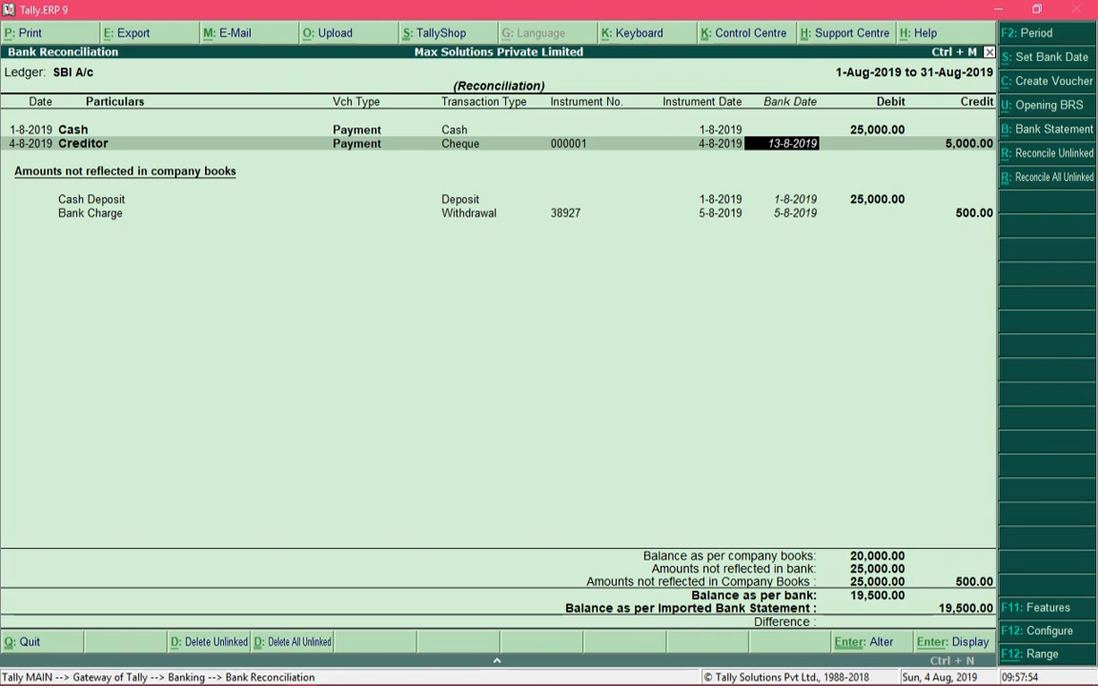
pyautogui.press('Return')
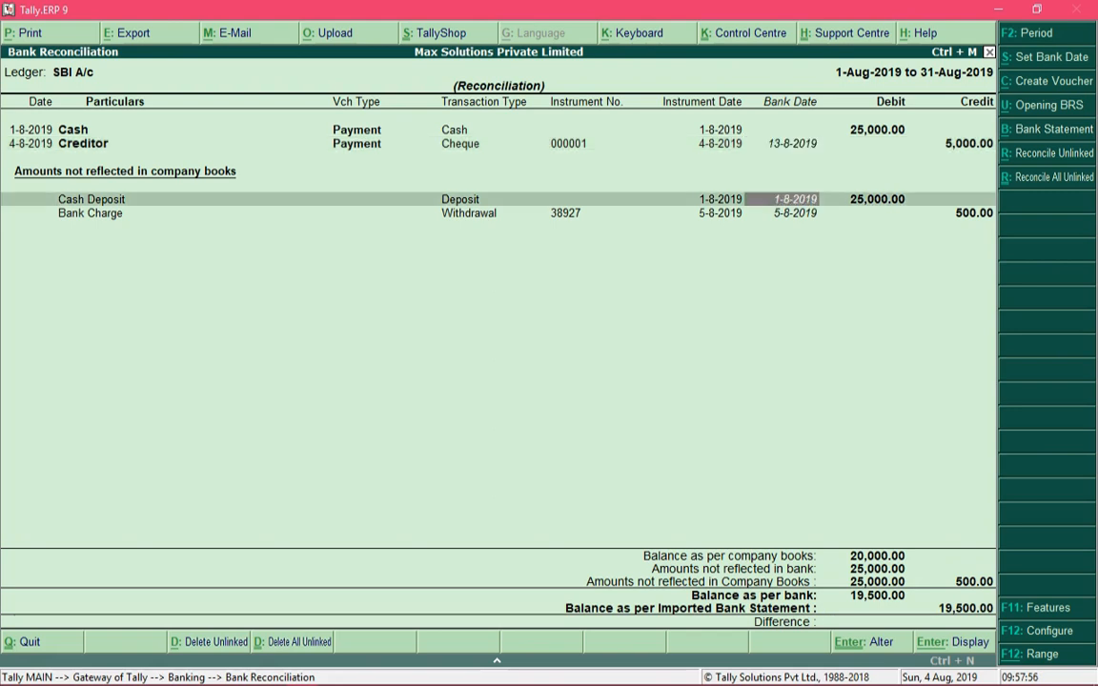
pyautogui.press('Down')
pyautogui.press('Up')
pyautogui.press('Down')
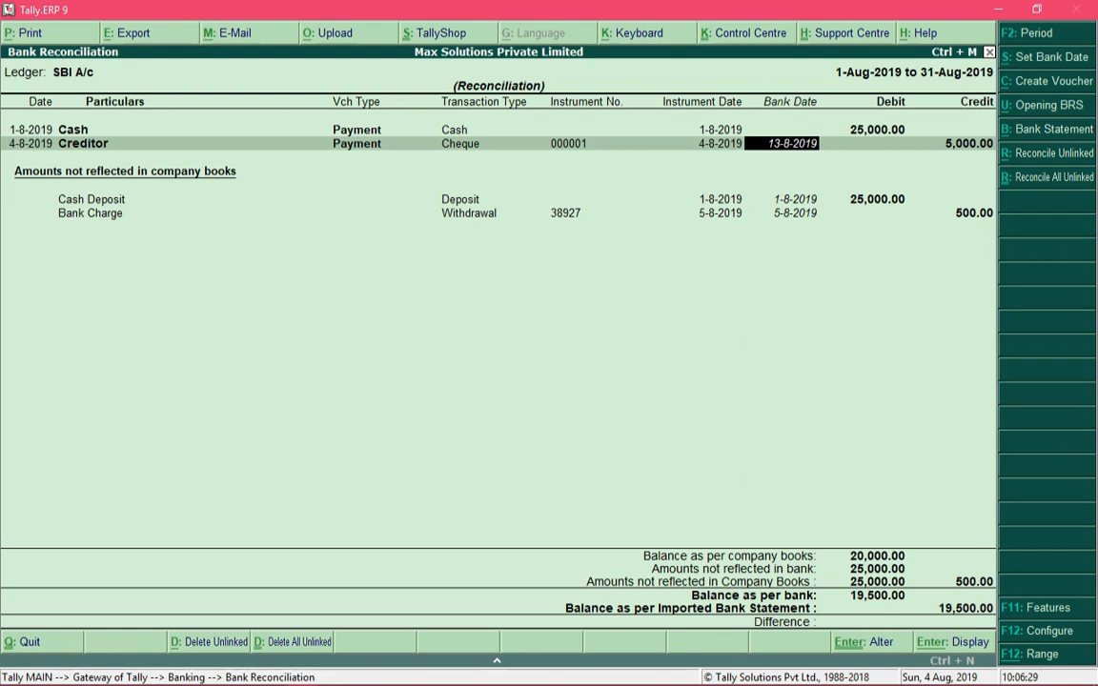
pyautogui.press('Return')
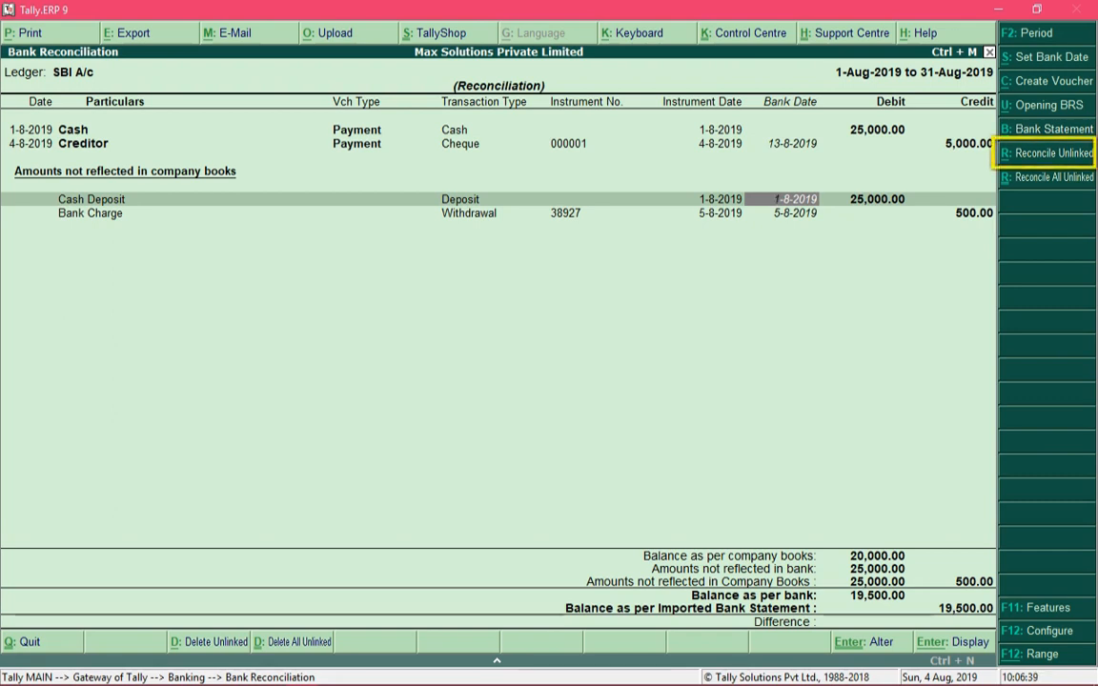
pyautogui.hotkey('alt', 'r')
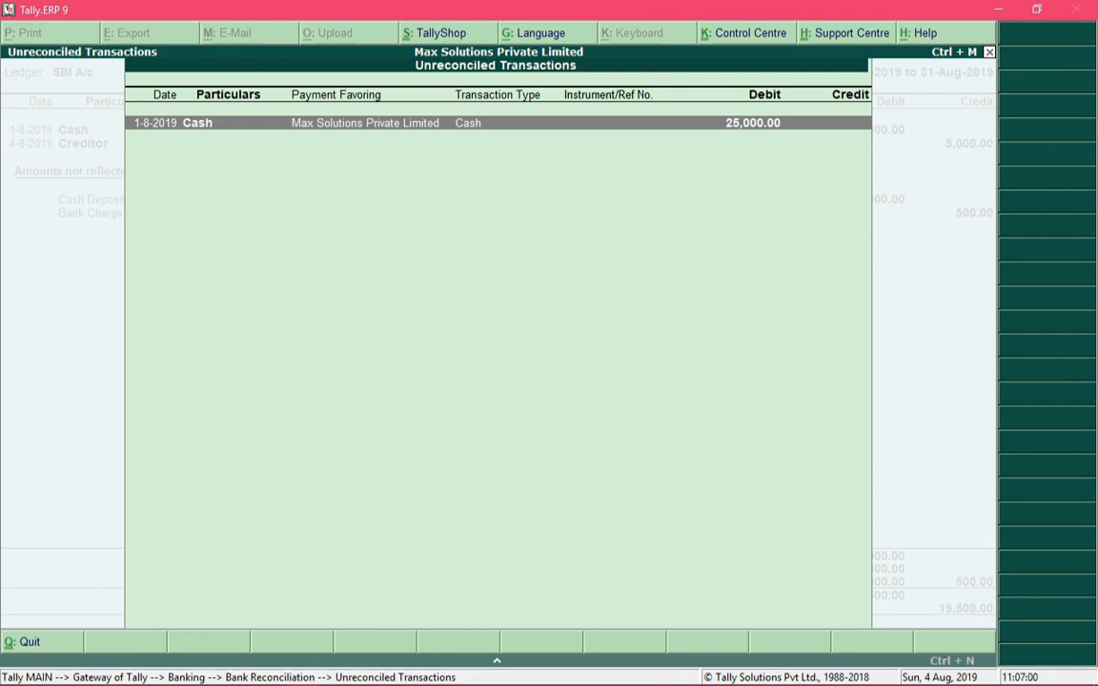
pyautogui.press('Return')
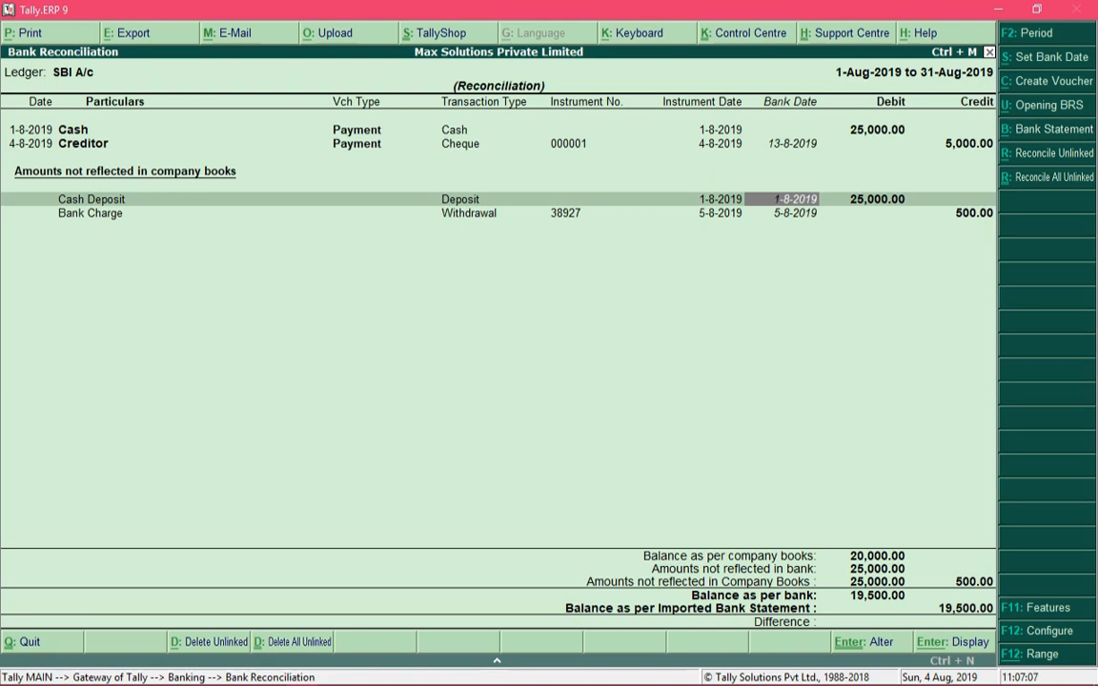
# Look for unreconciled company transactions matching the Bank Charge bank entry, and close the list
pyautogui.press('Return')
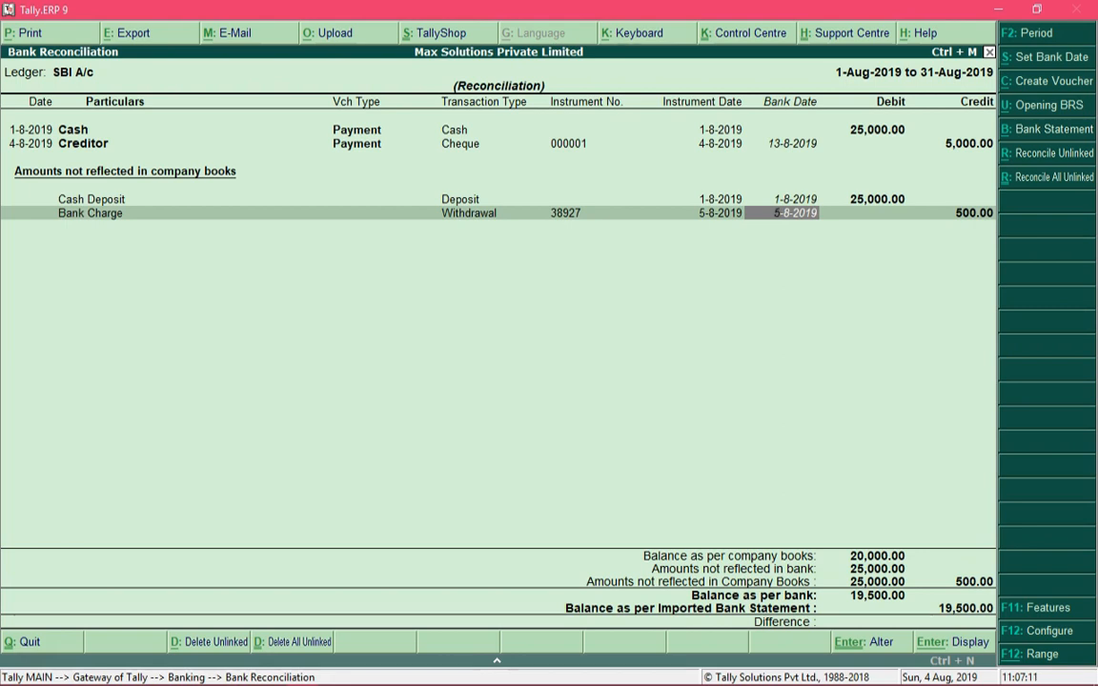
pyautogui.hotkey('alt', 'r')
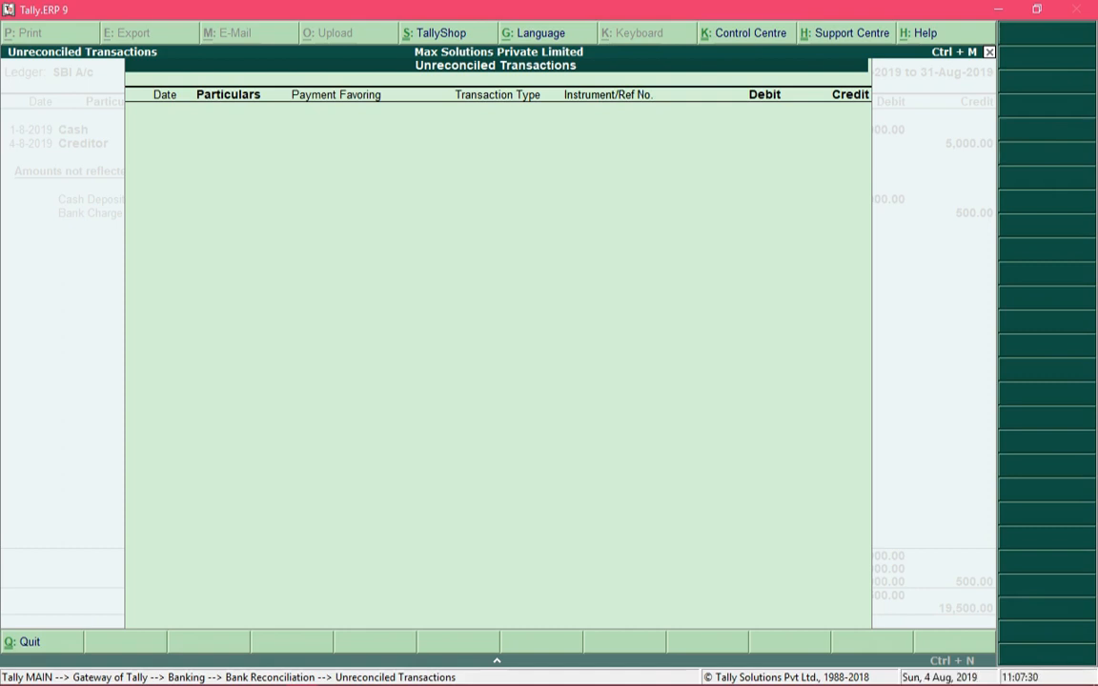
pyautogui.press('Escape')
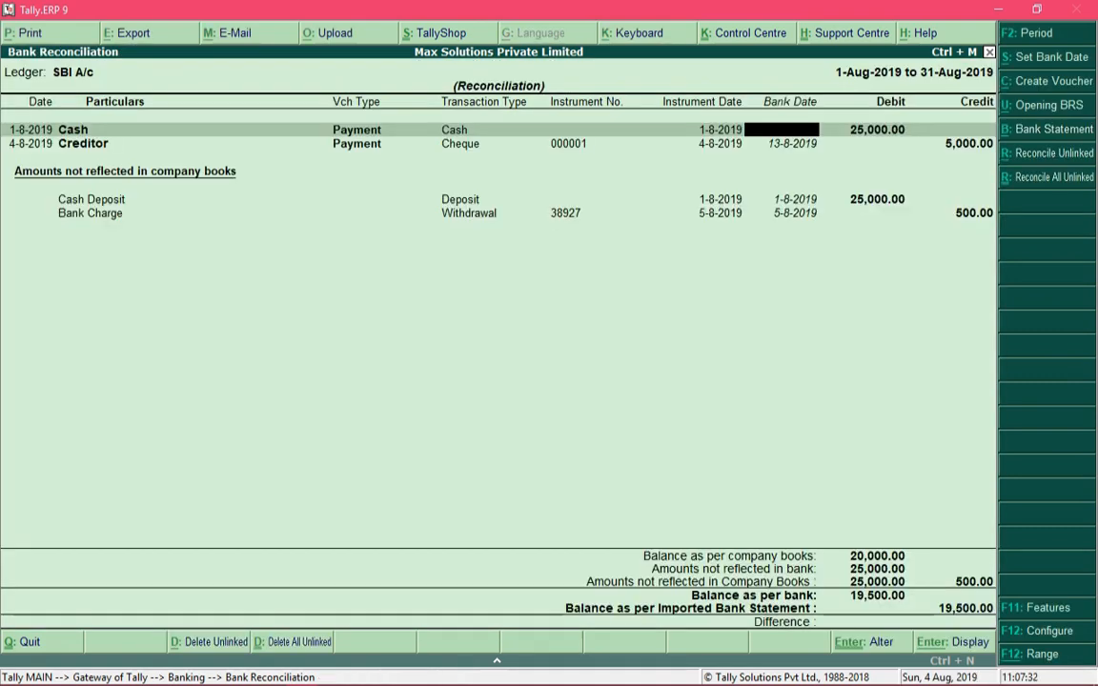
pyautogui.press('Down')
pyautogui.press('Down')
pyautogui.press('Down')
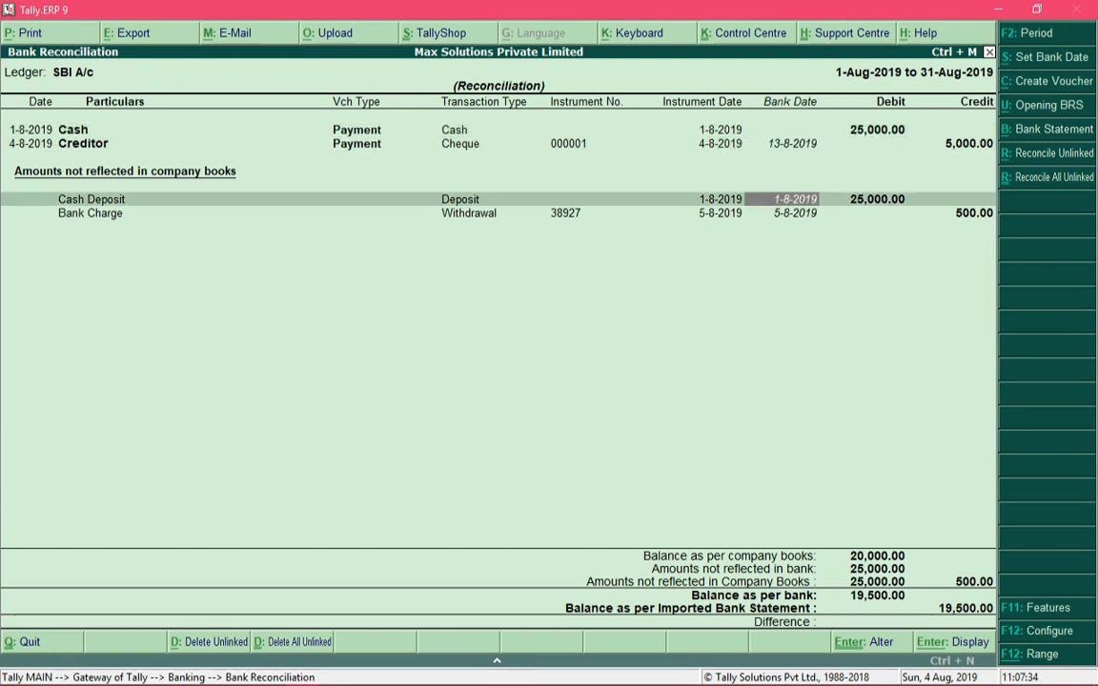
pyautogui.press('Up')
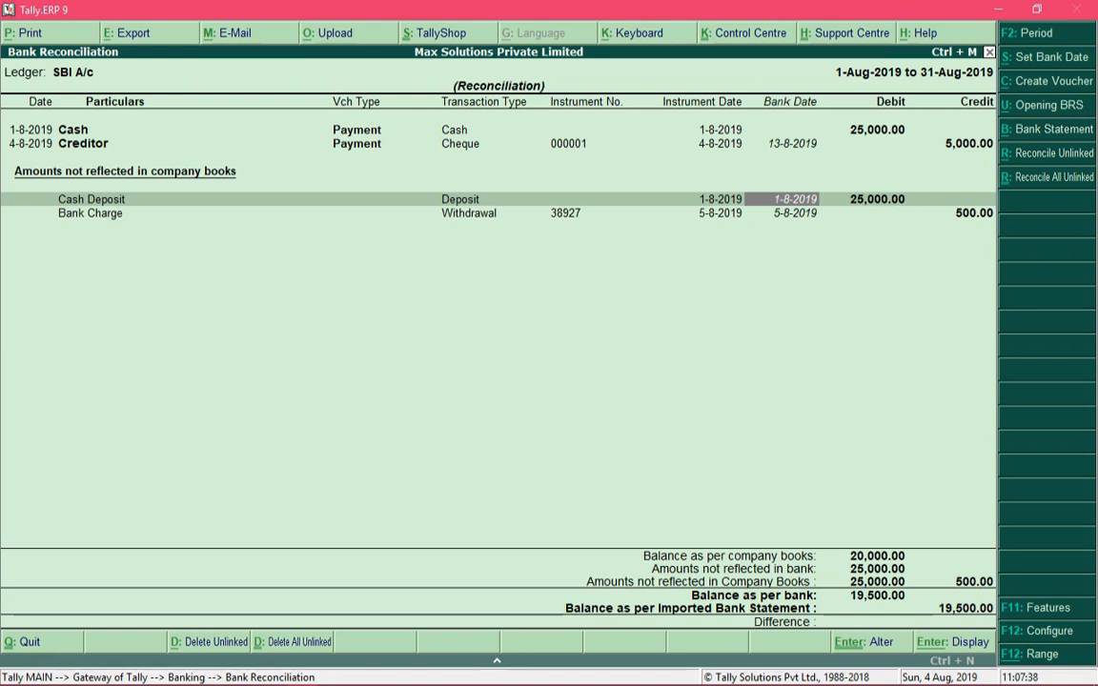
pyautogui.press('Down')
pyautogui.press('Up')
pyautogui.press('Down')
pyautogui.press('Up')
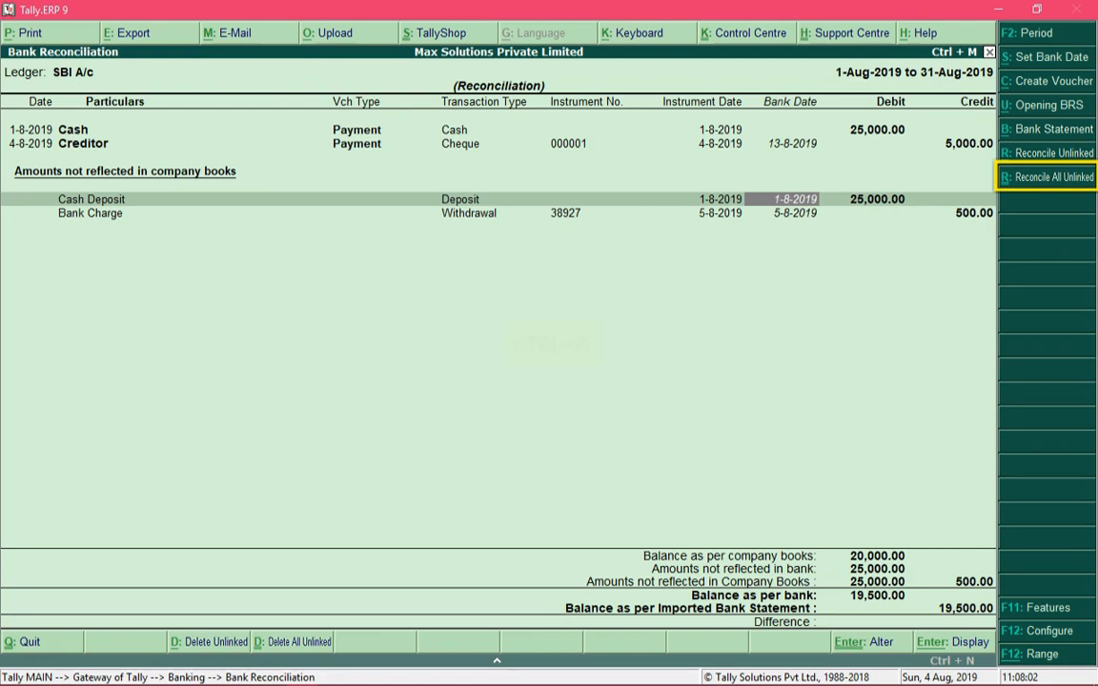
# Run Reconcile All Unlinked, matching the Cash Deposit with the 25,000.00 Cash transaction in the books and skipping the Bank Charge
pyautogui.hotkey('ctrl', 'r')
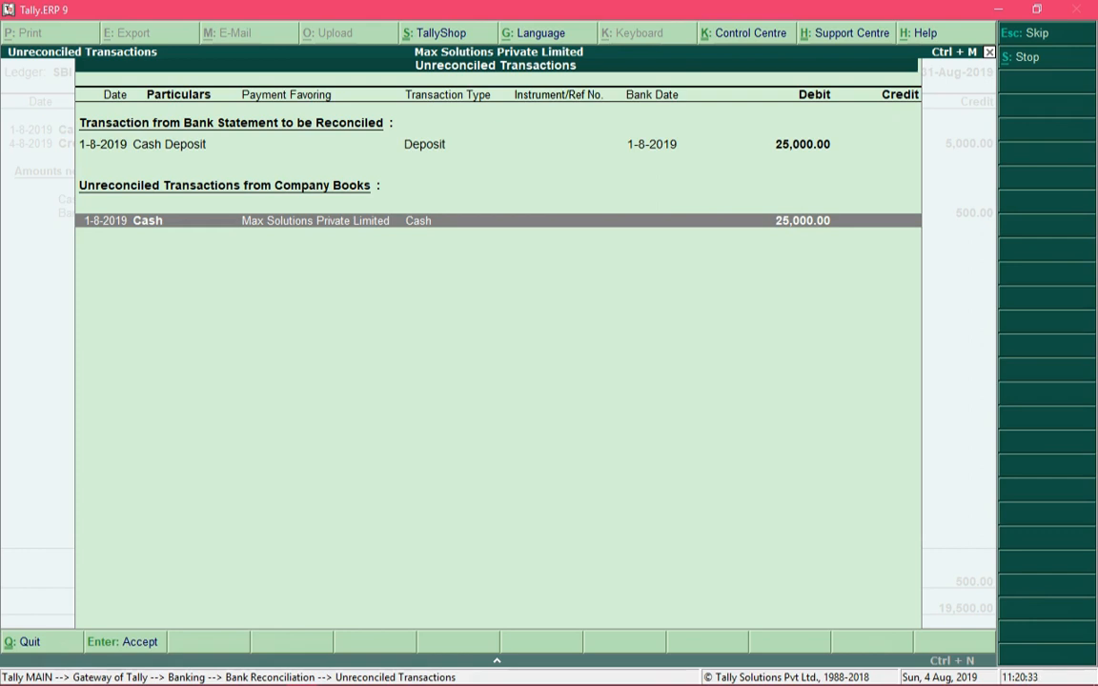
pyautogui.press('Return')
pyautogui.press('Return')
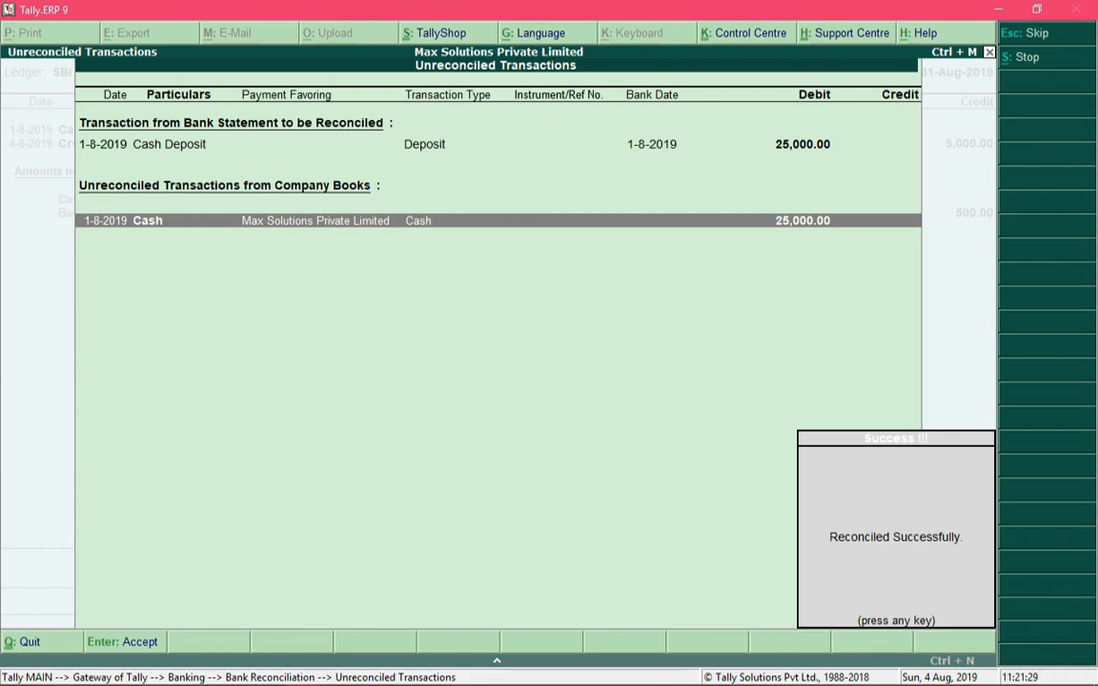
pyautogui.press('Return')
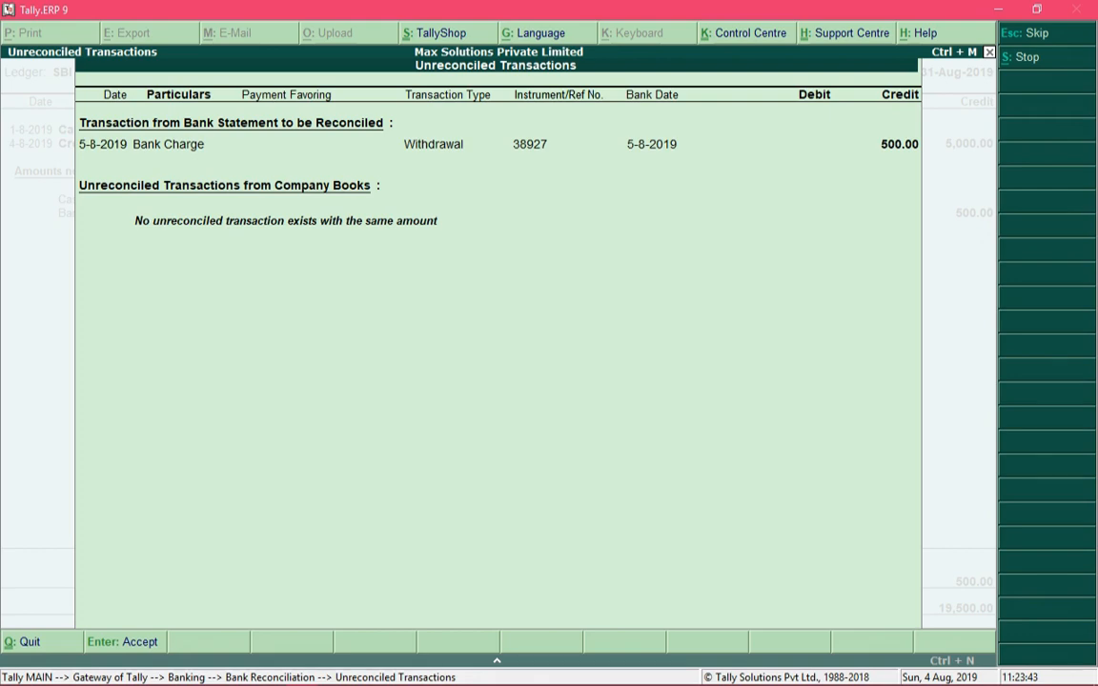
pyautogui.press('Escape')
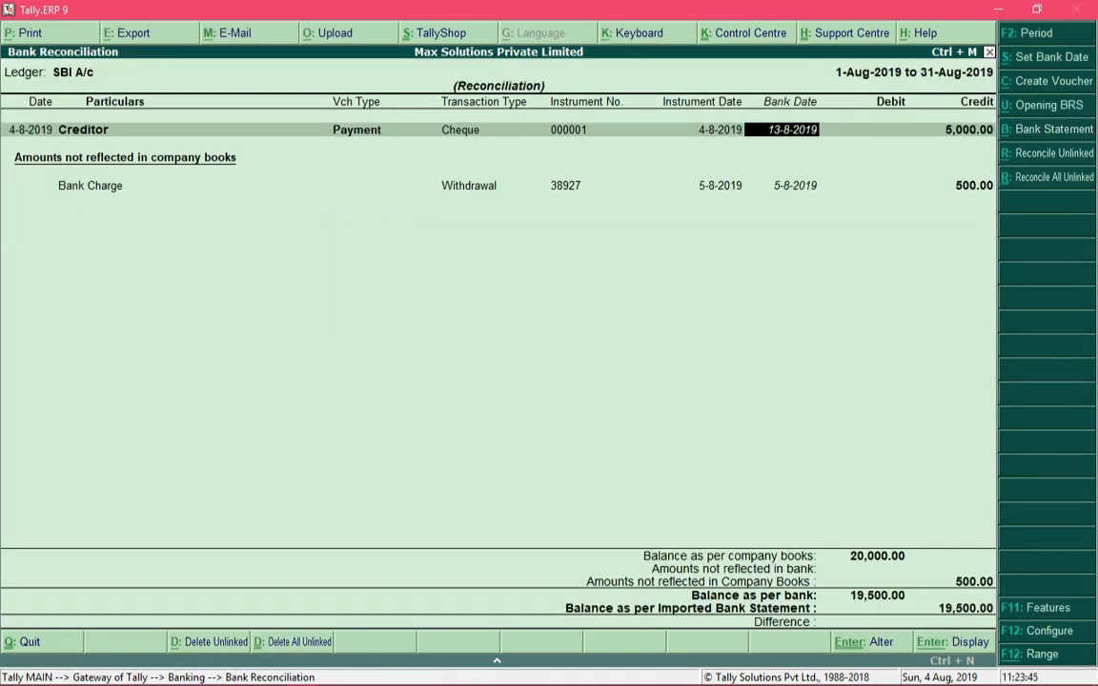
# Create a payment voucher from the unlinked Bank Charge entry, dated 10-8-2019 and posted to the Bank Charge ledger
pyautogui.press('Down')
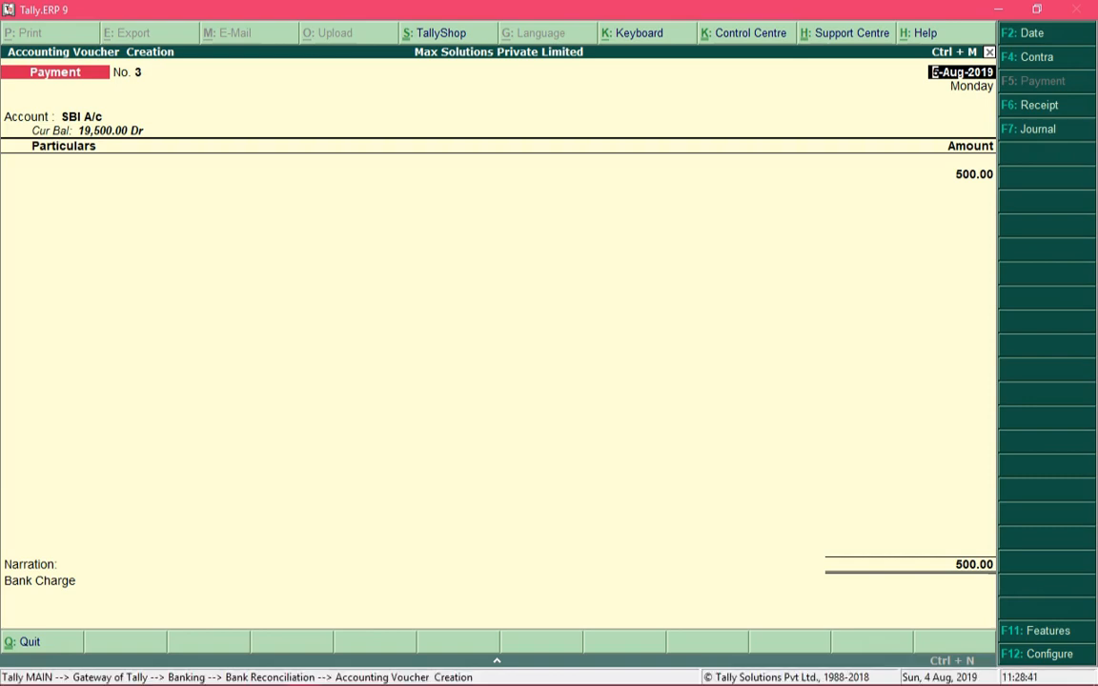
pyautogui.write('10-8-')
pyautogui.write('2019')
pyautogui.press('Return')
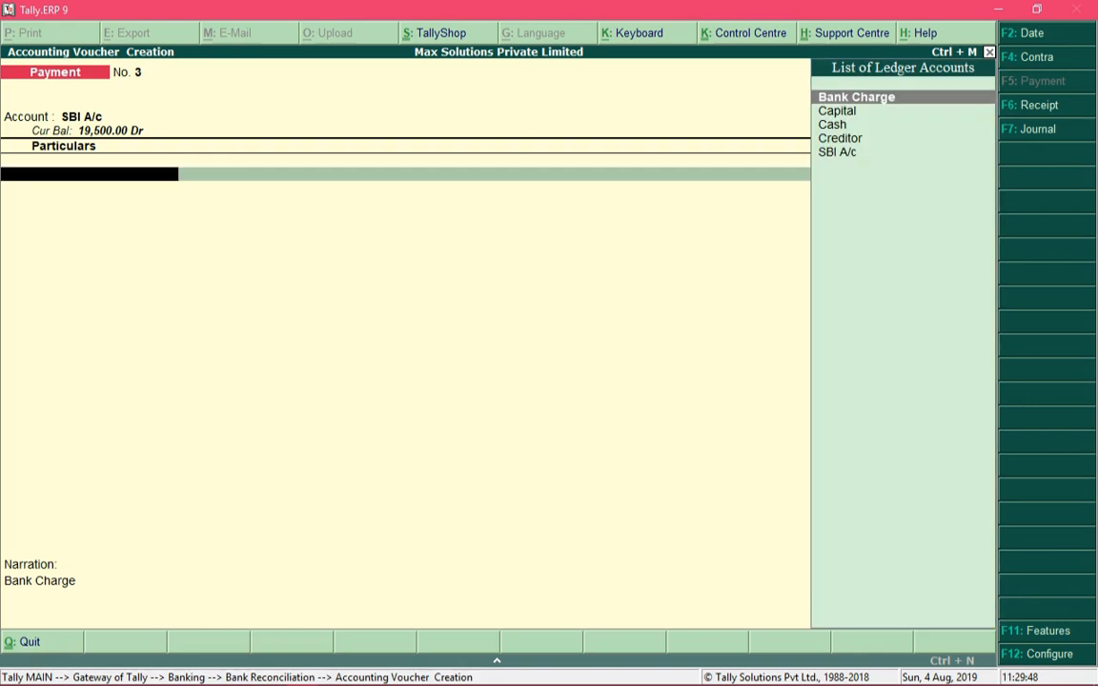
pyautogui.press('Return')
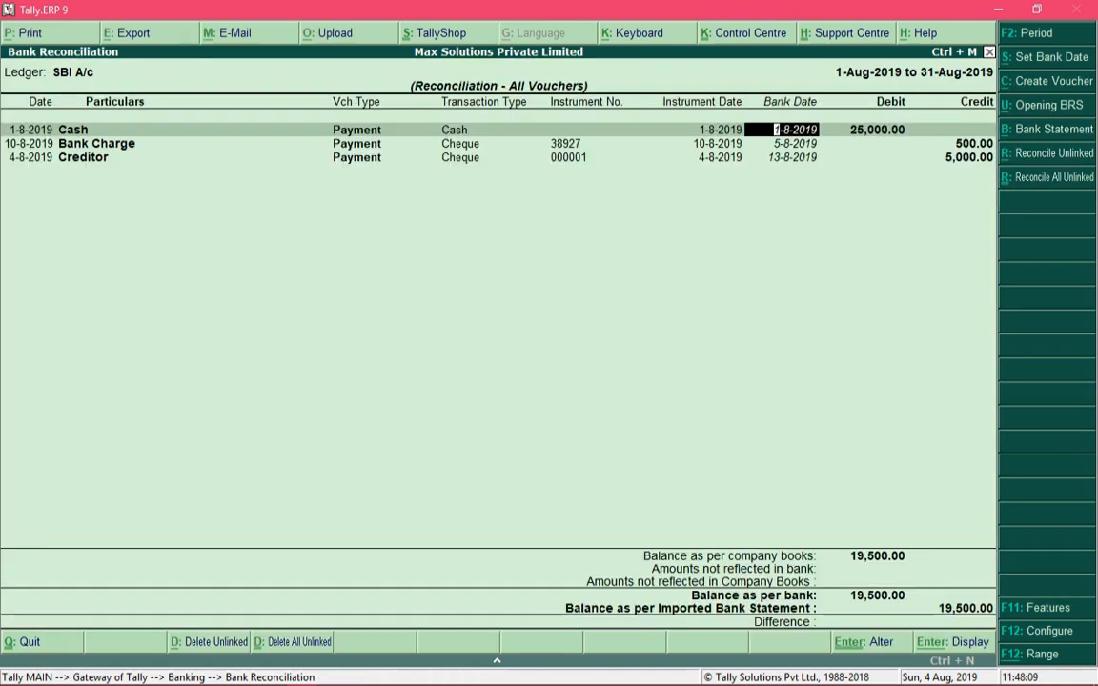
# Check the Show Reconciled Transactions also option in the reconciliation configuration and accept the settings with Yes
pyautogui.press('F12')
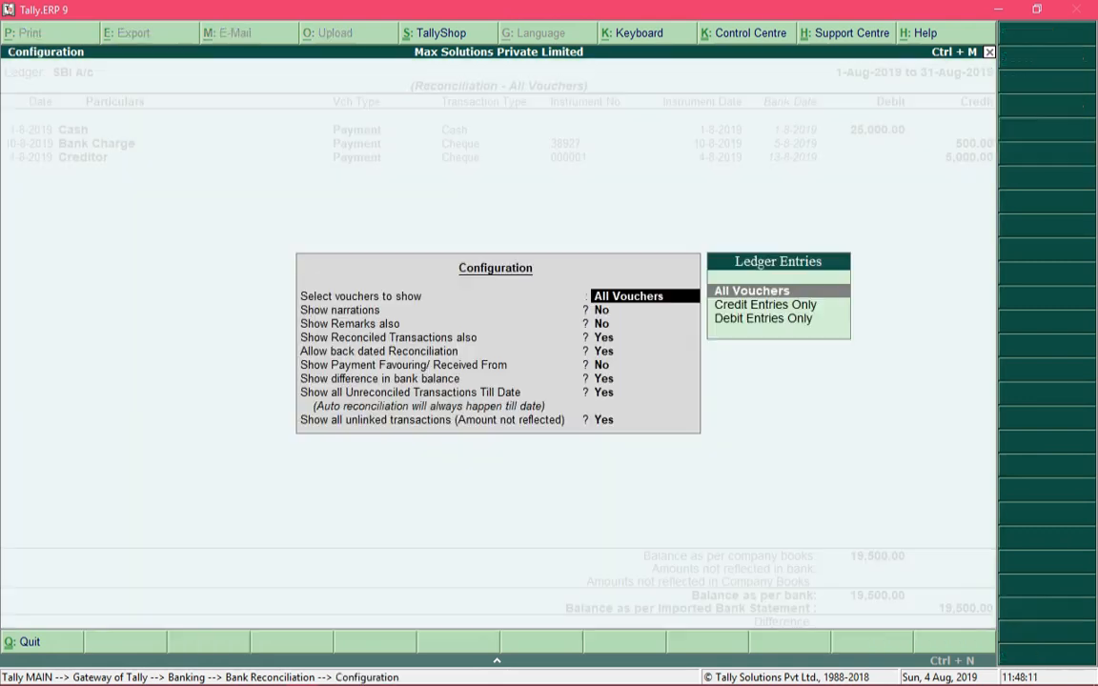
pyautogui.press('Return')
pyautogui.press('Return')
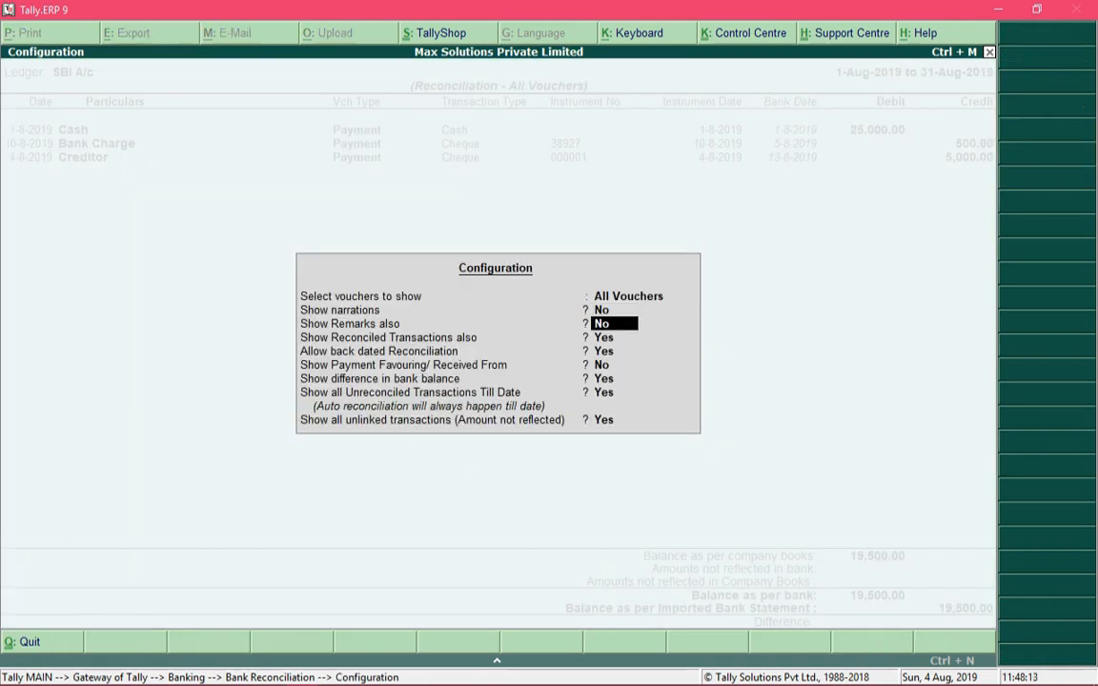
pyautogui.press('Return')
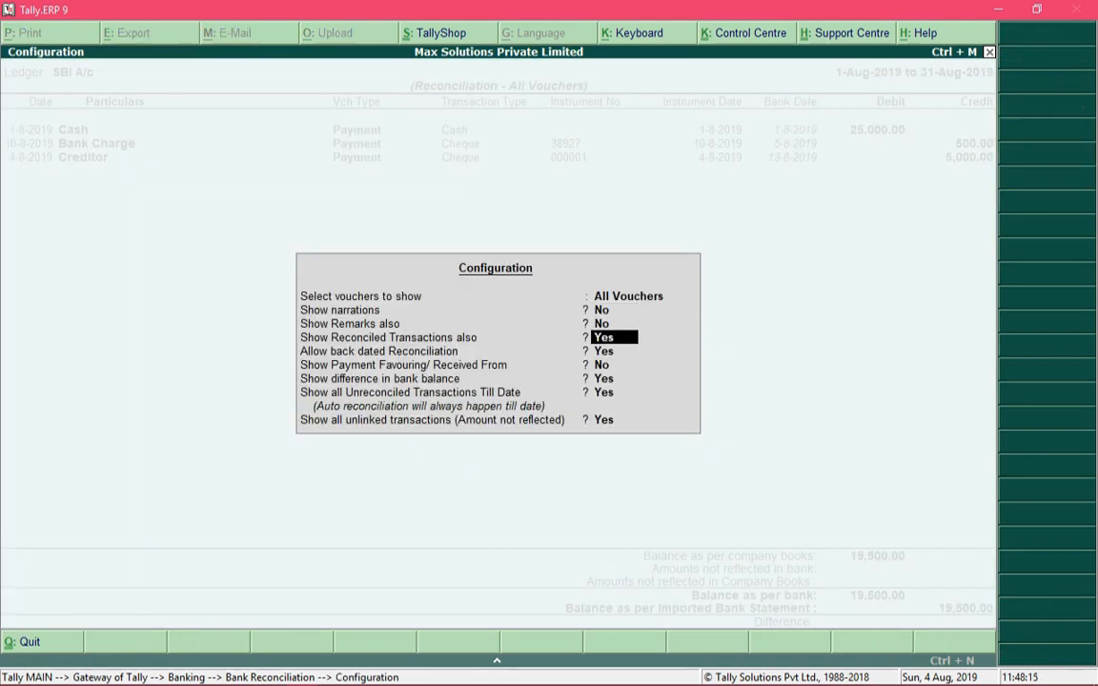
pyautogui.hotkey('ctrl', 'a')
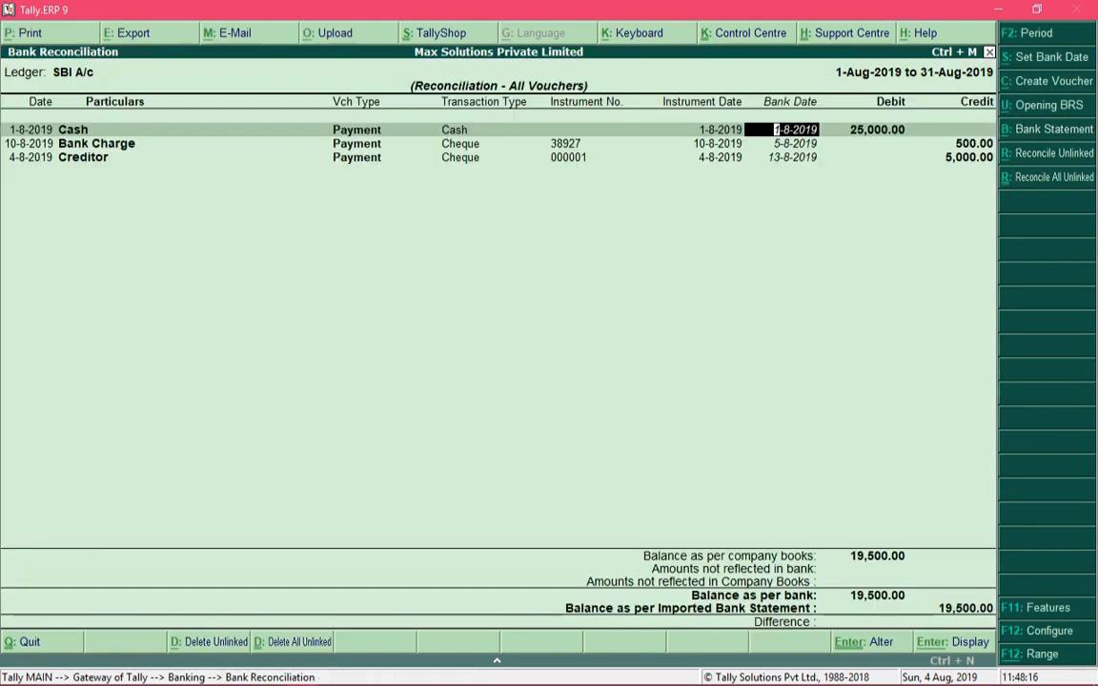
# Check the Allow back dated Reconciliation option in the reconciliation configuration and accept the settings
pyautogui.press('Down')
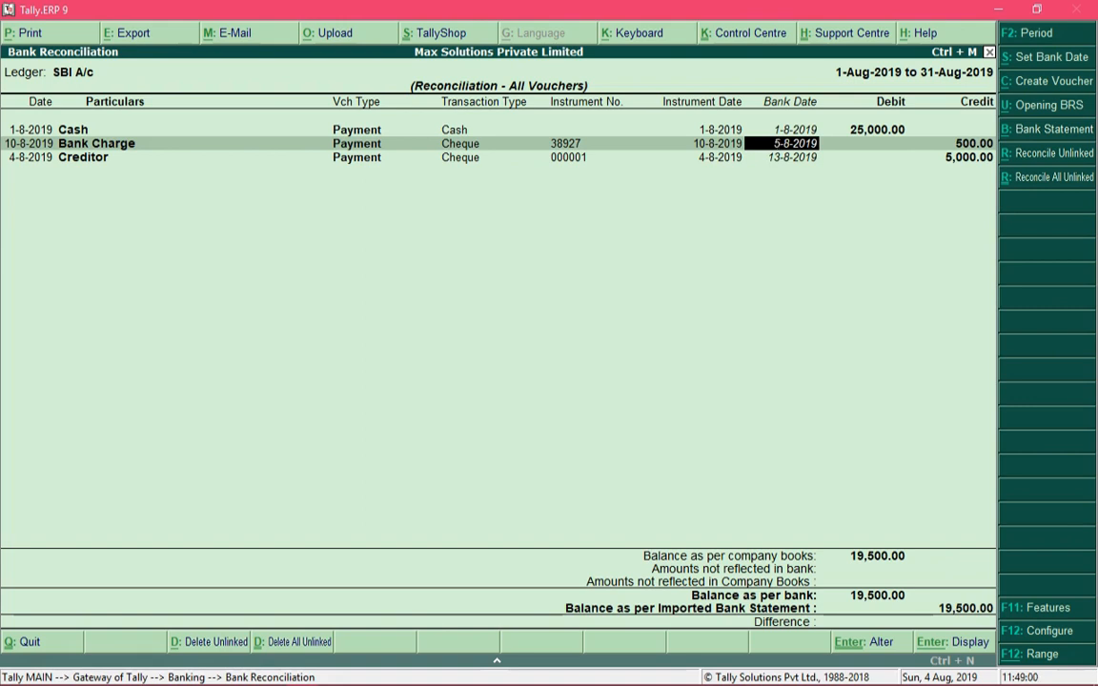
pyautogui.press('F12')
pyautogui.press('Return')
pyautogui.press('Return')
pyautogui.press('Return')
pyautogui.press('Return')
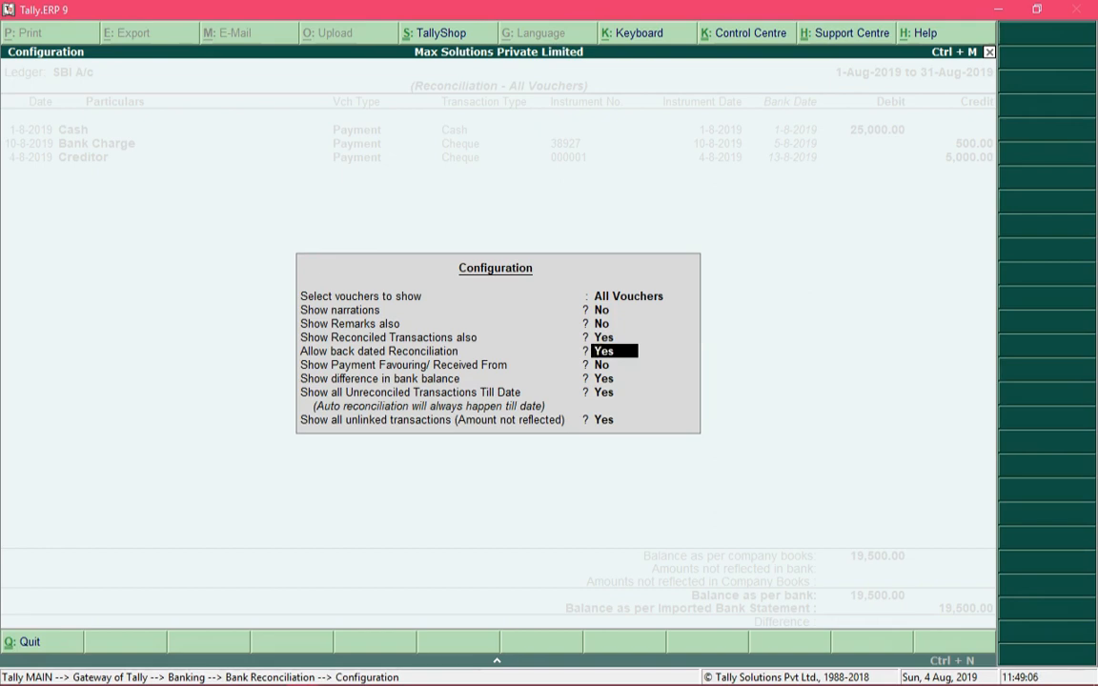
pyautogui.hotkey('ctrl', 'a')
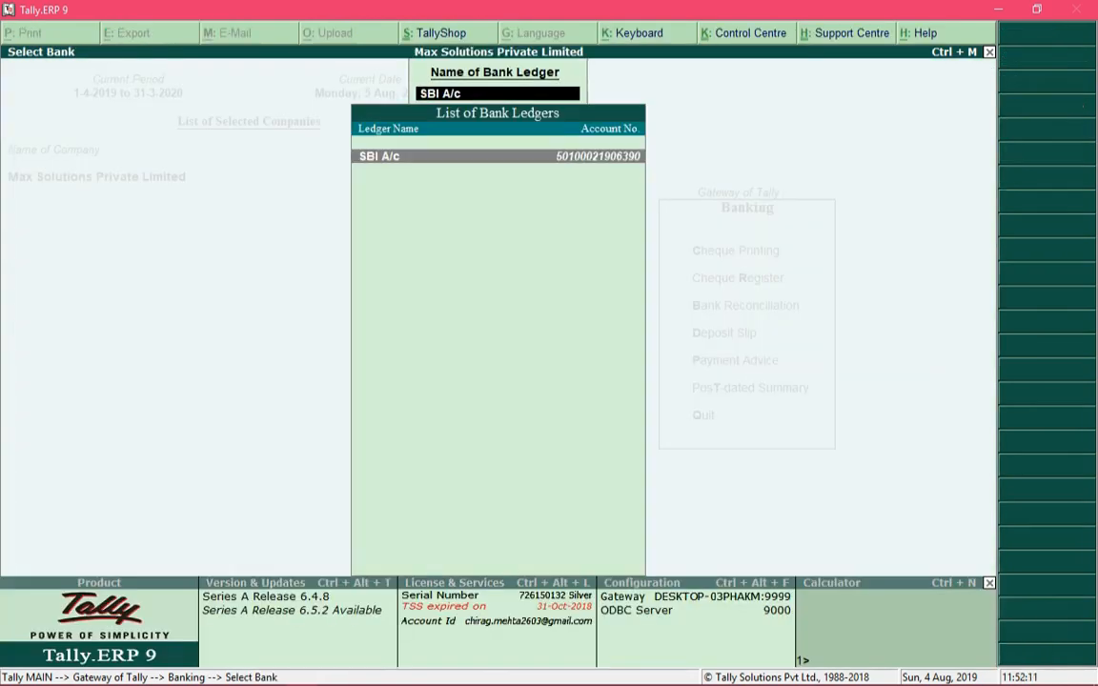
# Open the bank reconciliation for the SBI A/c ledger and extend its period to end on 13-8-2019
pyautogui.press('Return')
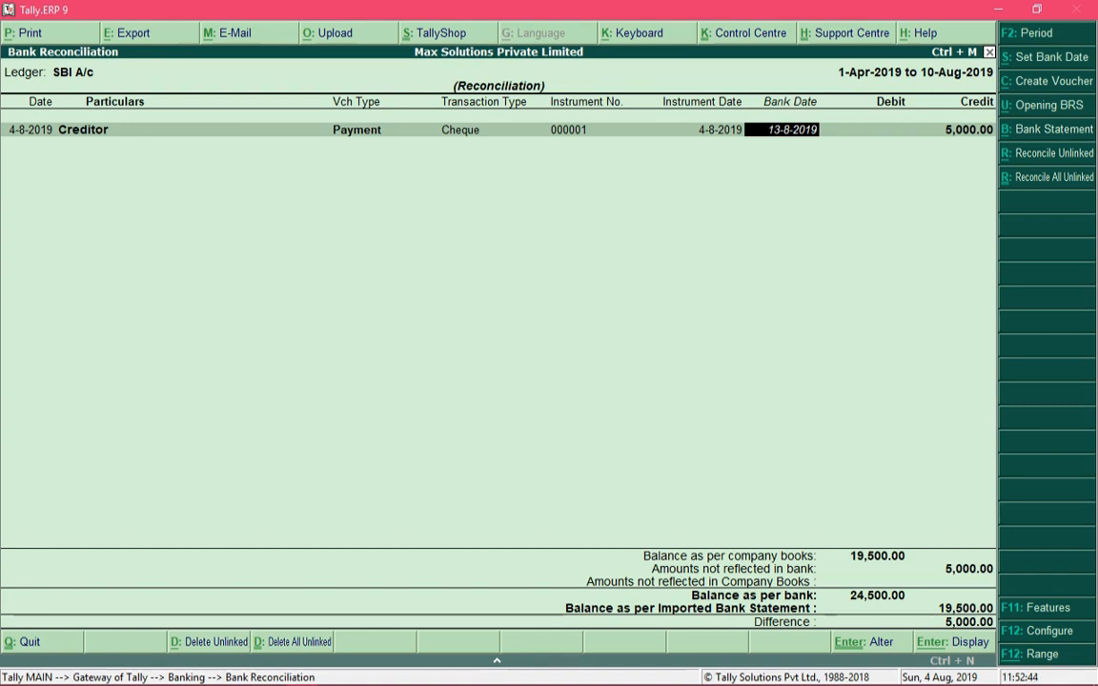
pyautogui.press('F2')
pyautogui.press('Return')
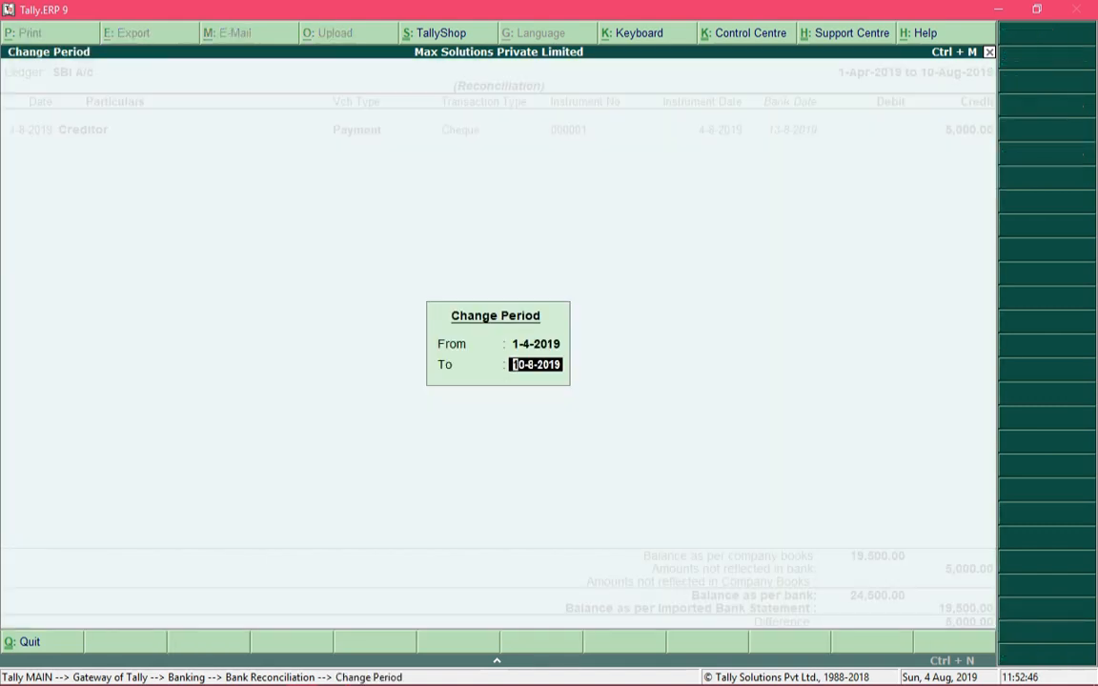
pyautogui.write('13-8-')
pyautogui.press('Return')
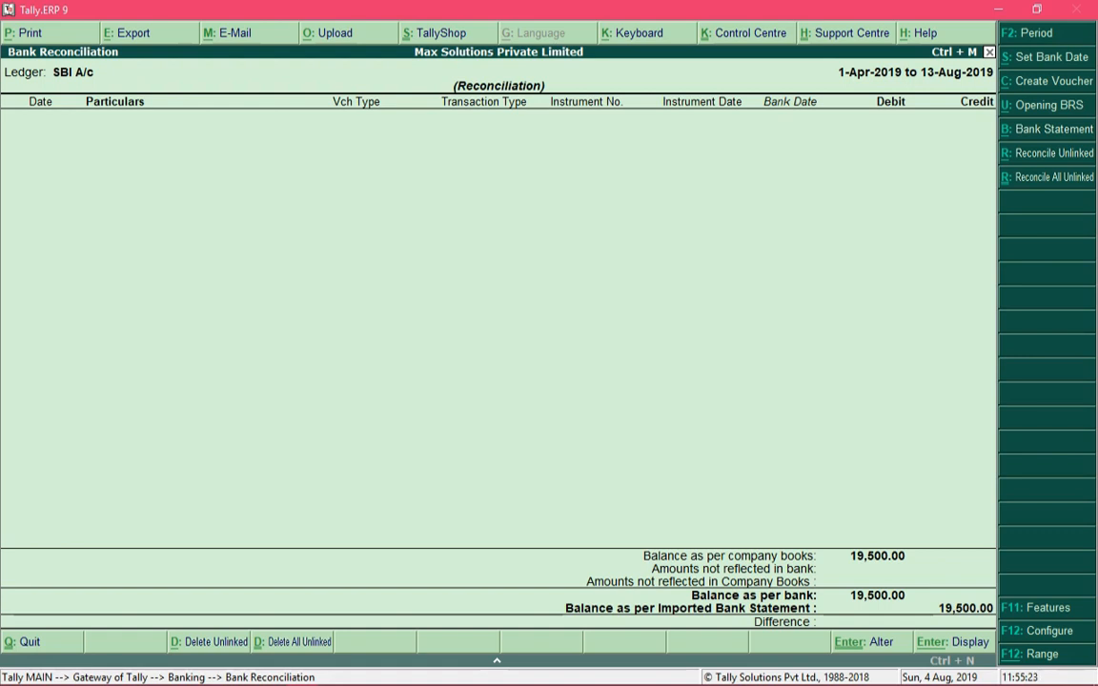
# Set Show Reconciled Transactions also to Yes in the reconciliation configuration and accept the settings
pyautogui.press('F12')
pyautogui.press('Return')
pyautogui.press('Return')
pyautogui.press('Return')
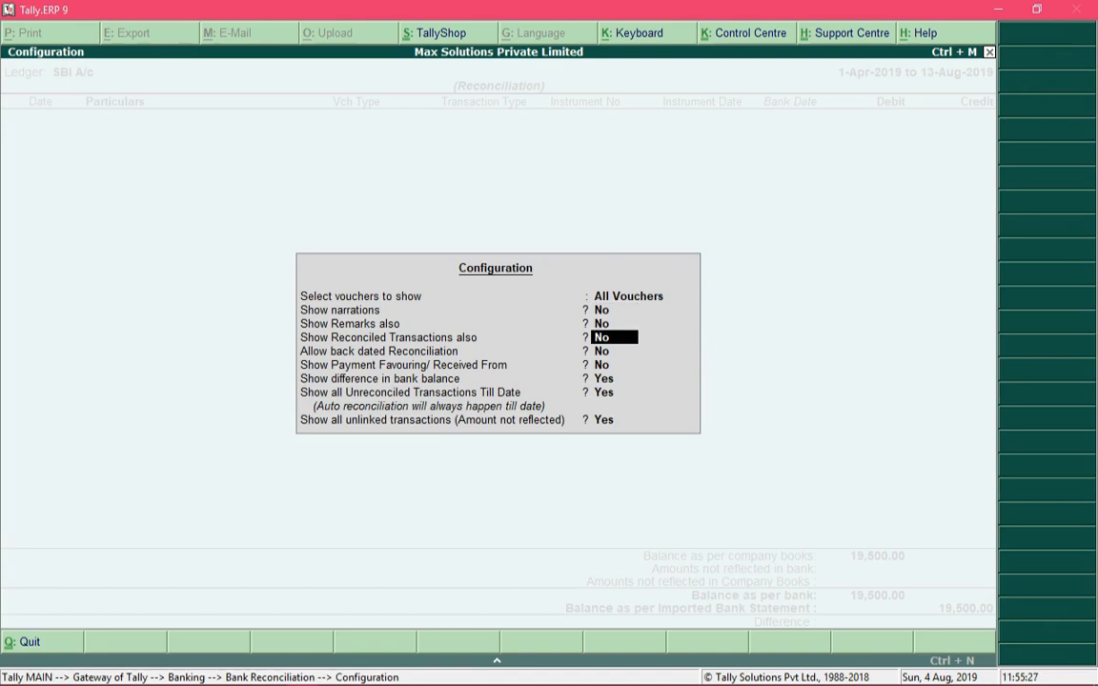
pyautogui.write('y')
pyautogui.press('Return')
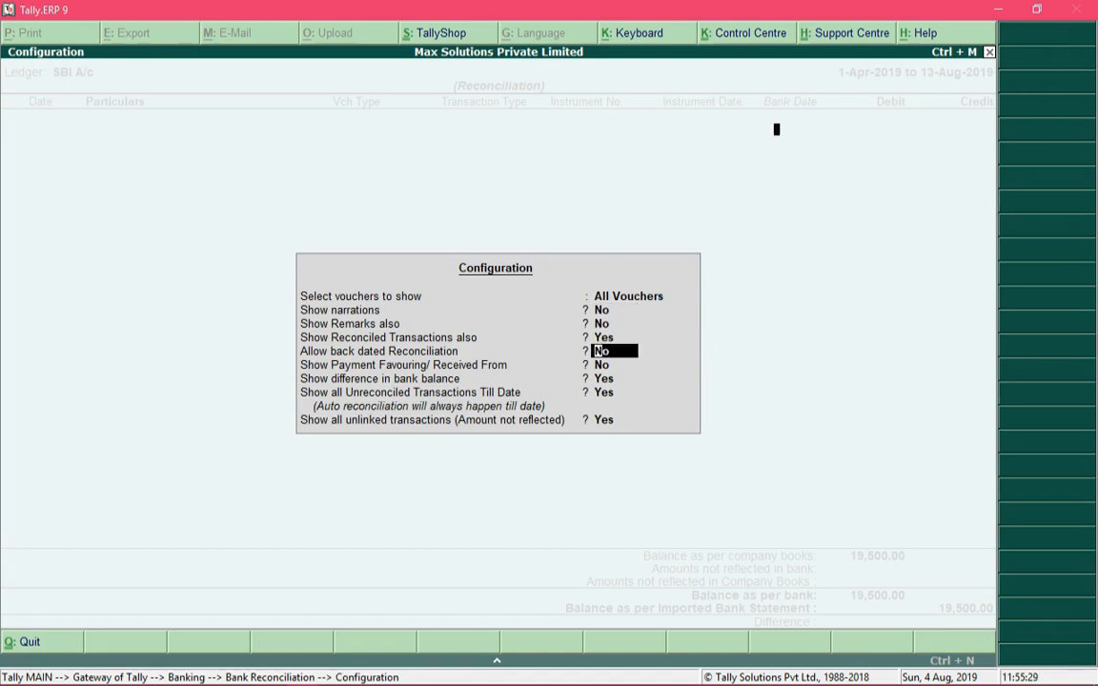
pyautogui.hotkey('ctrl', 'a')
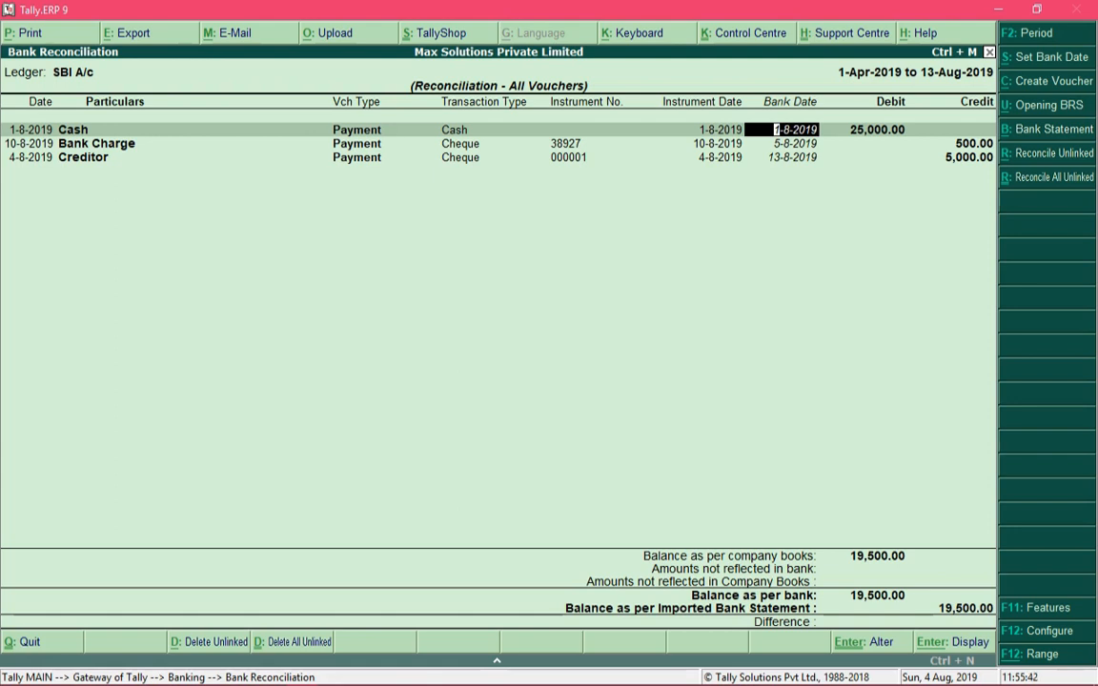
# Try 2-8-19 as the bank date of the 25,000.00 Cash transaction, and clear its bank date
pyautogui.write('2-8-19')
pyautogui.press('Return')
pyautogui.press('Up')
pyautogui.press('BackSpace')
pyautogui.press('BackSpace')
pyautogui.press('BackSpace')
pyautogui.press('BackSpace')
pyautogui.press('BackSpace')
pyautogui.press('BackSpace')
pyautogui.press('BackSpace')
pyautogui.press('BackSpace')
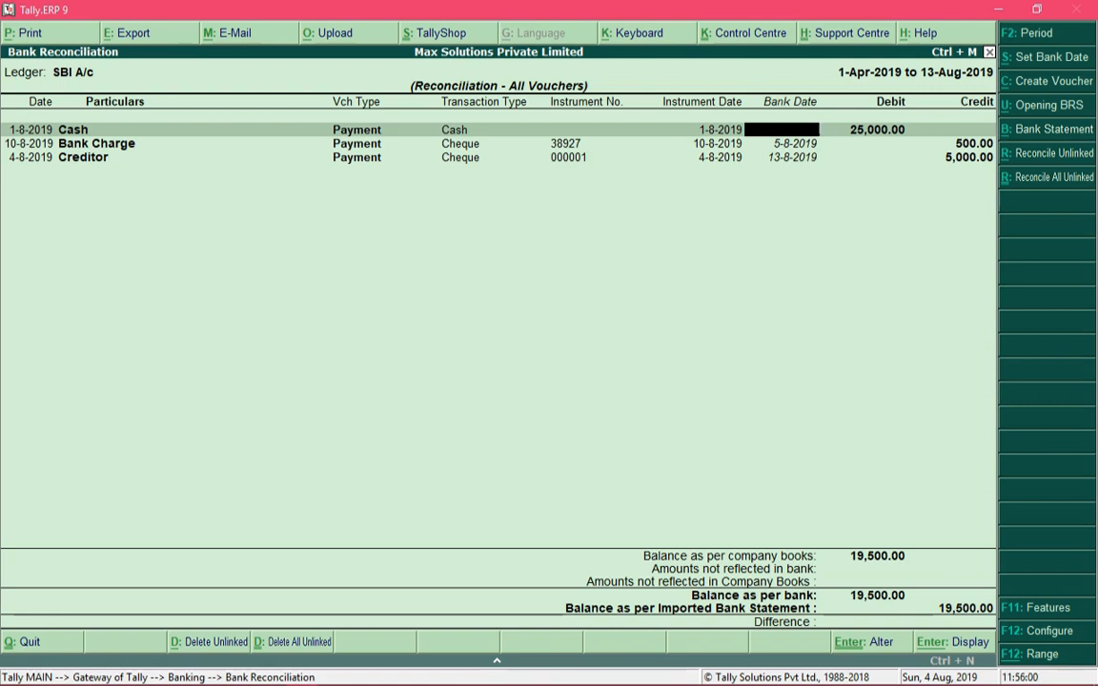